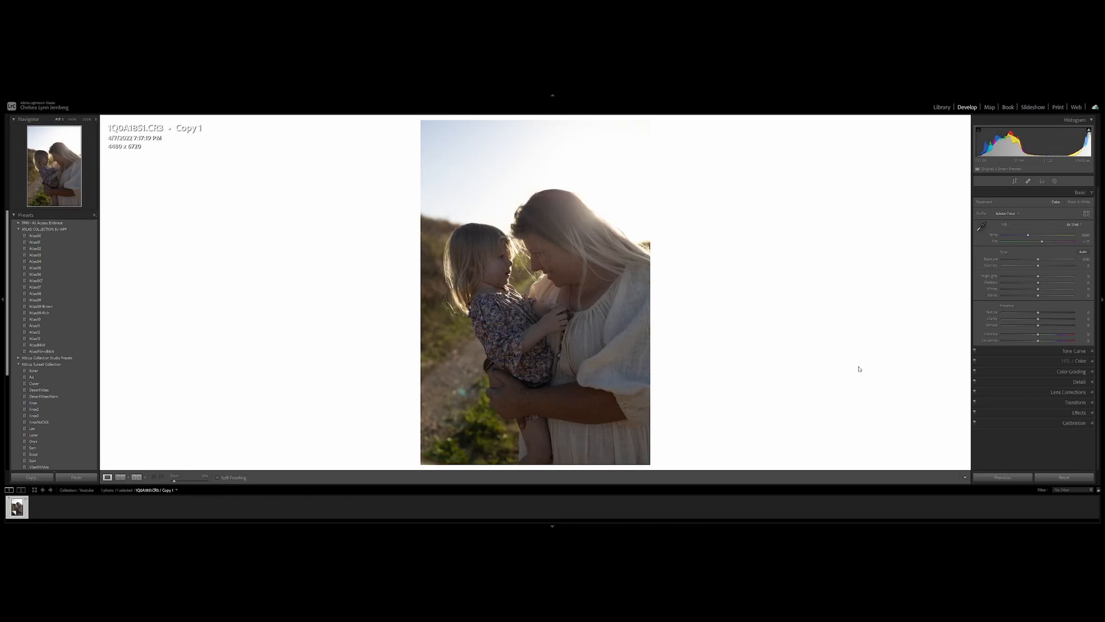
Step: Preview the sunset collection presets on the portrait and apply the Atlas07 preset from the Atlas collection
left_click(44, 370)
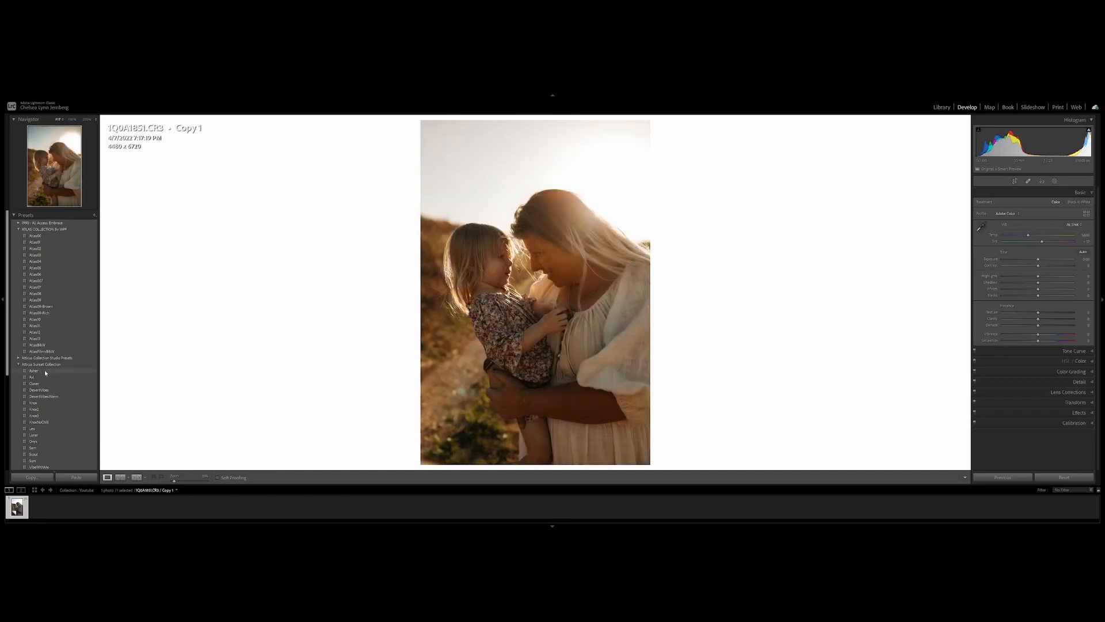
scroll(52, 430, "down", 1)
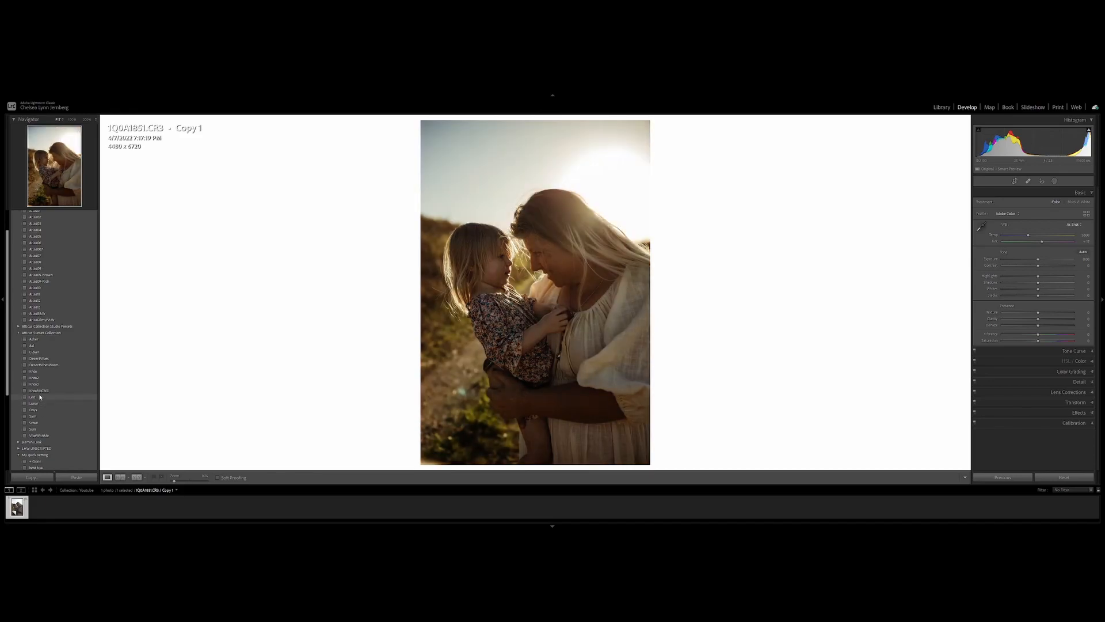
scroll(44, 285, "up", 2)
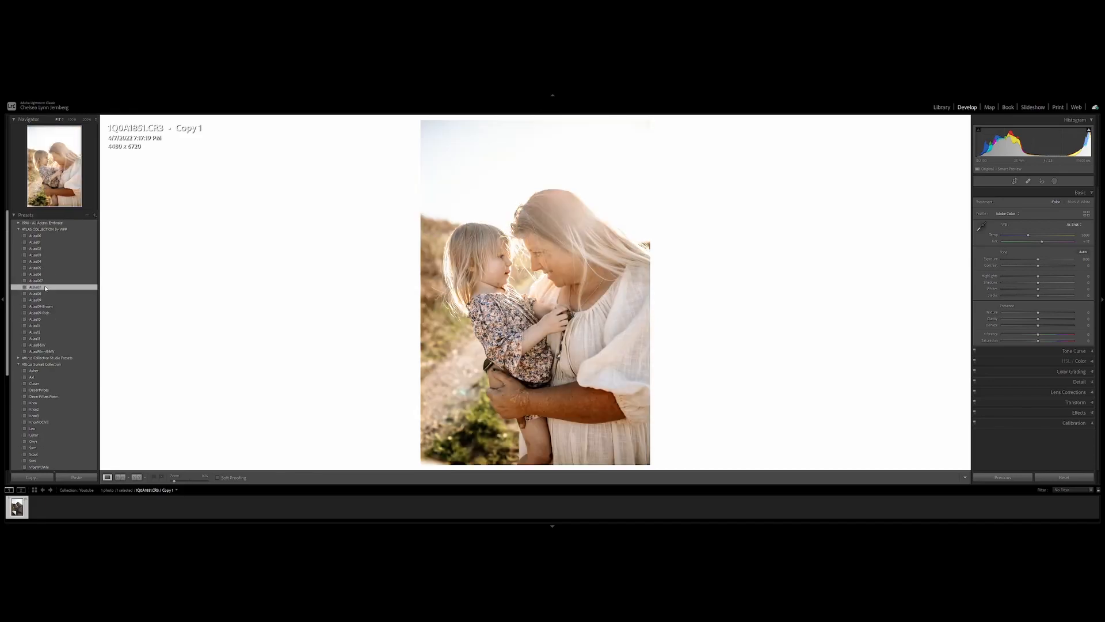
scroll(46, 322, "down", 4)
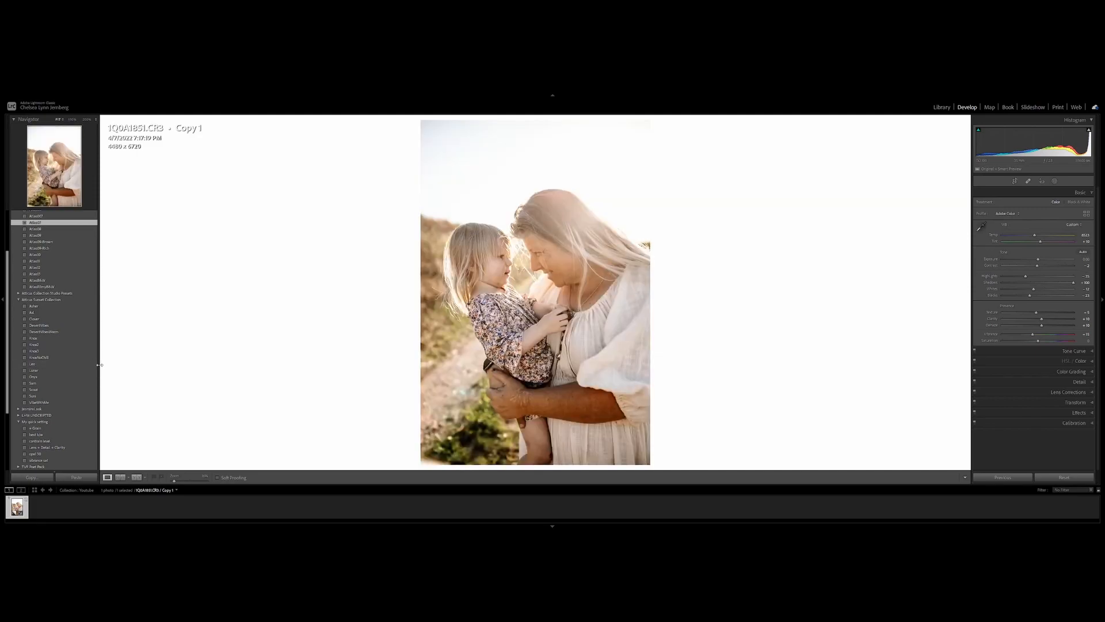
Step: Apply the Lens + Detail + Clarity preset from the quick-editing presets
scroll(92, 258, "up", 3)
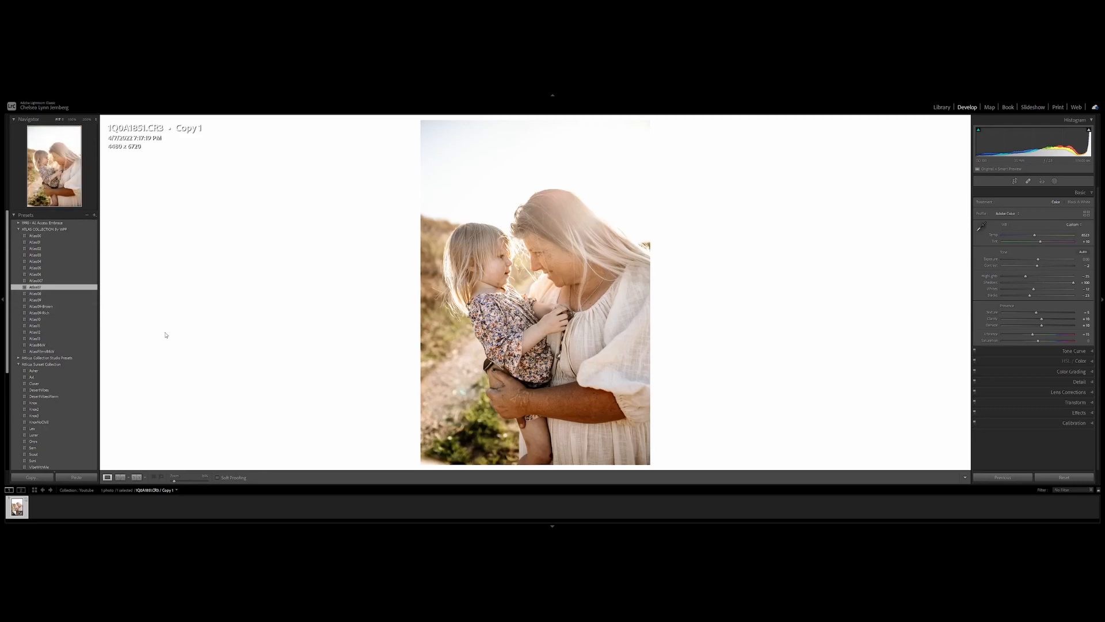
scroll(50, 357, "down", 5)
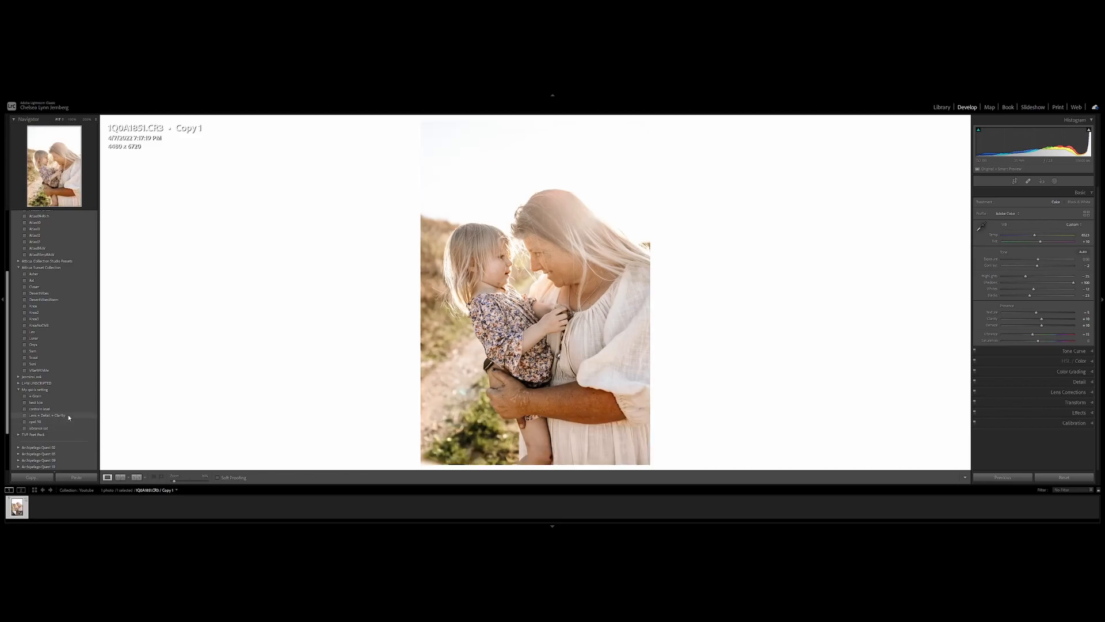
left_click(70, 417)
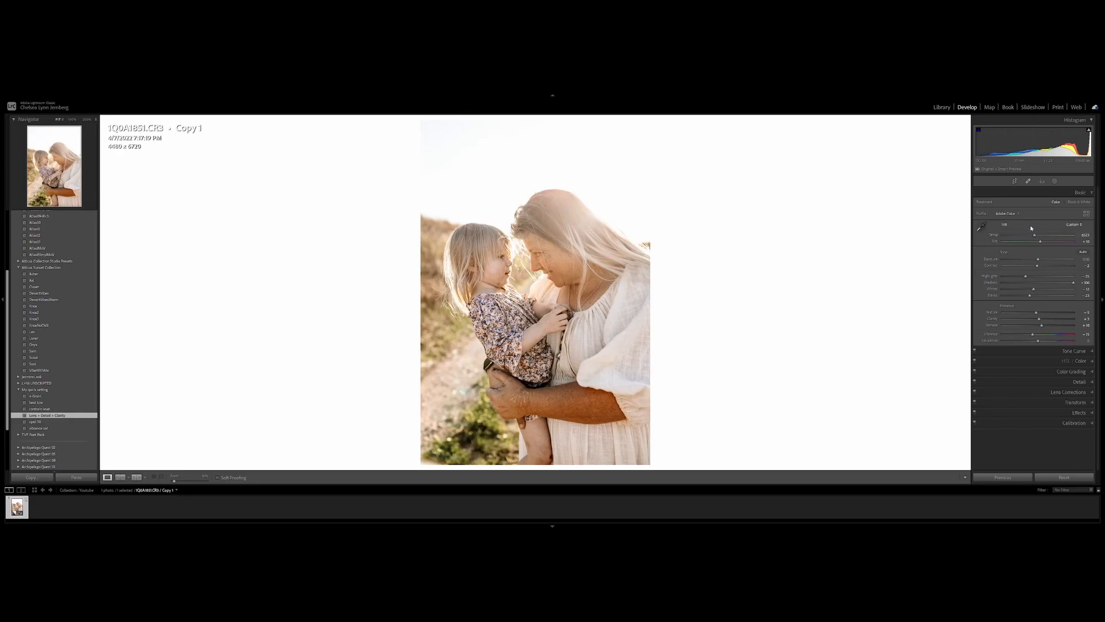
Step: Set the white balance tint to 0 and raise the temperature for a warmer photo
left_click(1078, 242)
type("0")
key("Return")
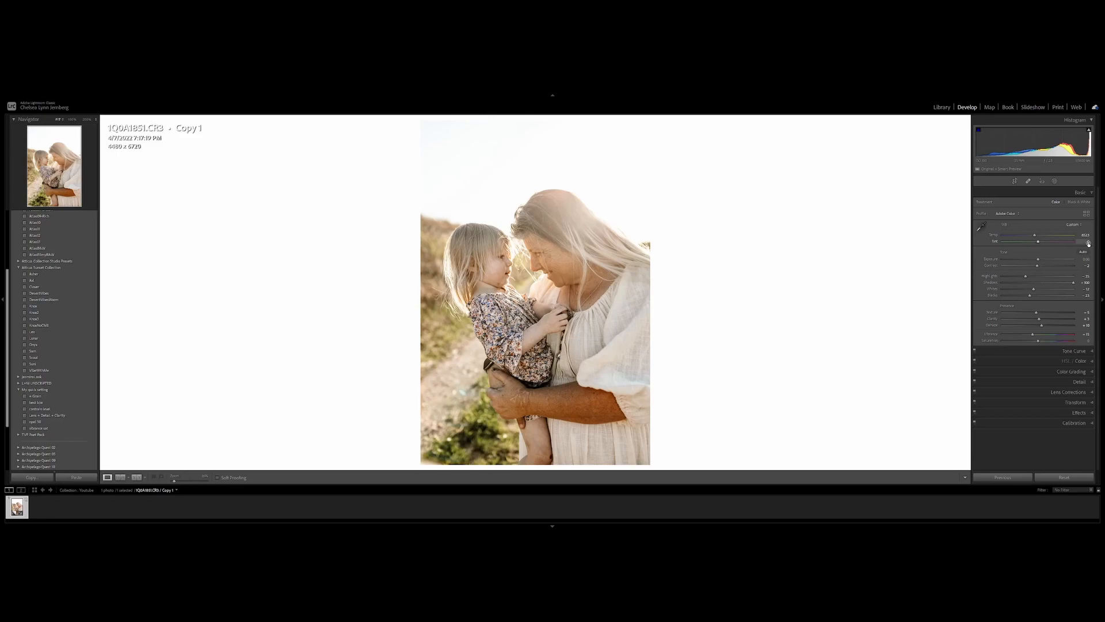
left_click(1084, 235)
type("70000")
key("Return")
left_click(1086, 235)
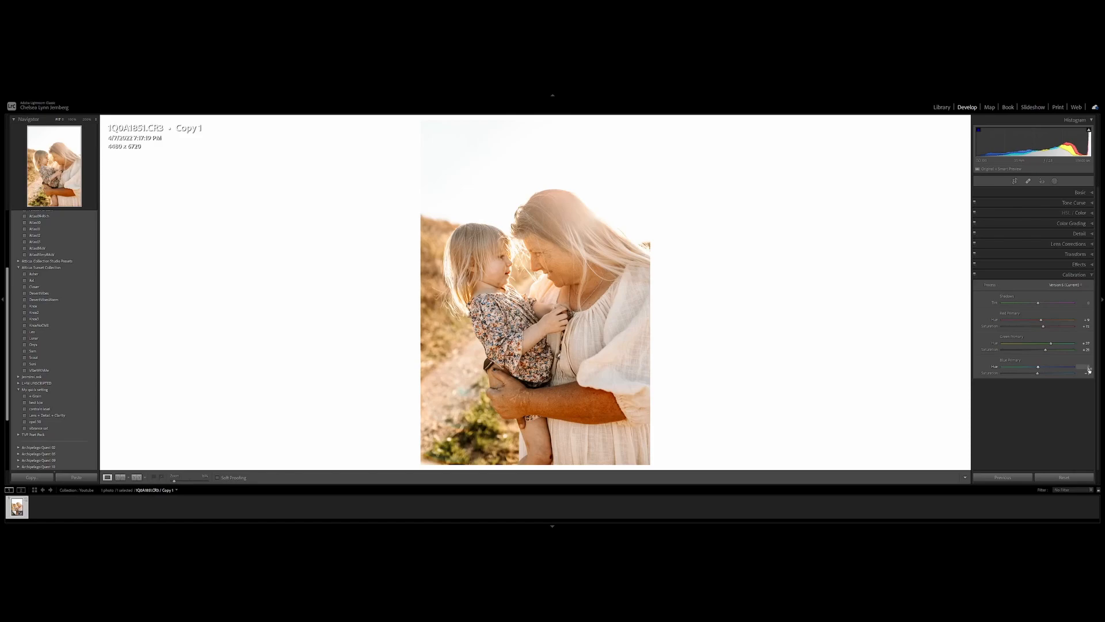
Step: Undo the Blue Primary hue change in Calibration for comparison, and set that hue to 0 again
key("ctrl+z")
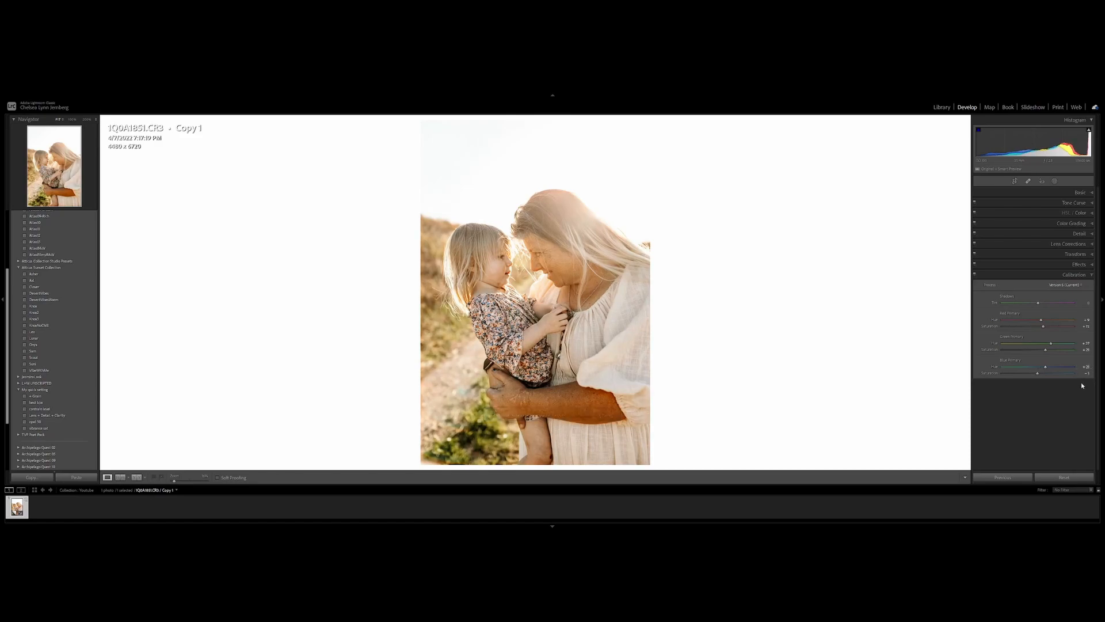
left_click(1083, 366)
type("0")
key("Return")
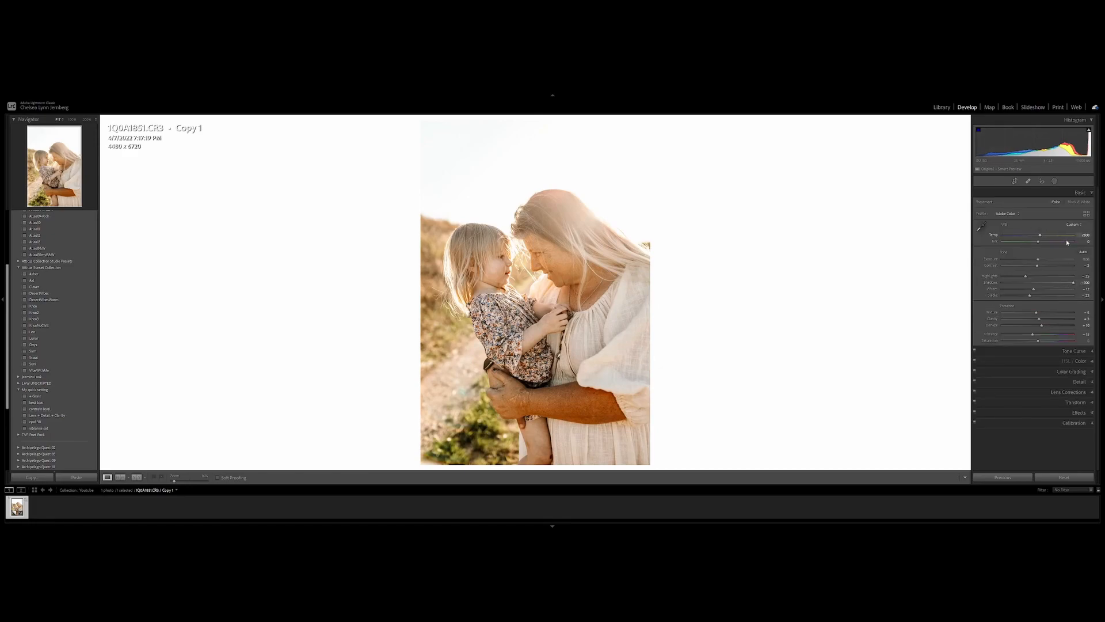
Step: Reset the Blacks, Whites, Shadows and Highlights adjustments to their defaults
double_click(993, 296)
double_click(992, 289)
double_click(991, 283)
double_click(990, 277)
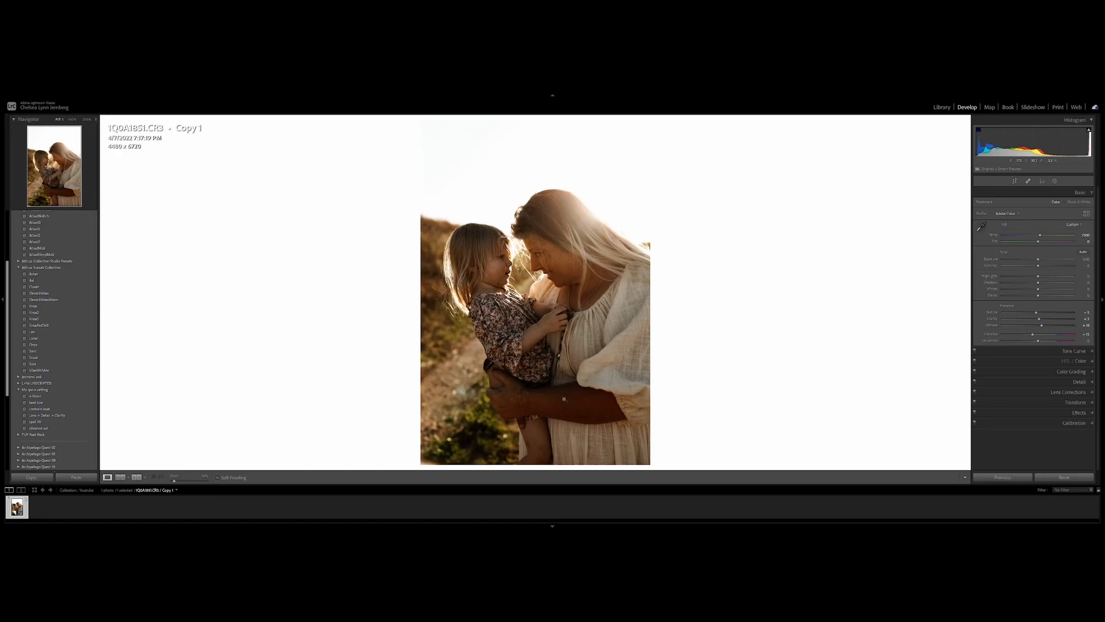
Step: Fit the photo in view, try raising Shadows gradually to +100, and reset Shadows
left_click_drag(557, 393, 600, 296)
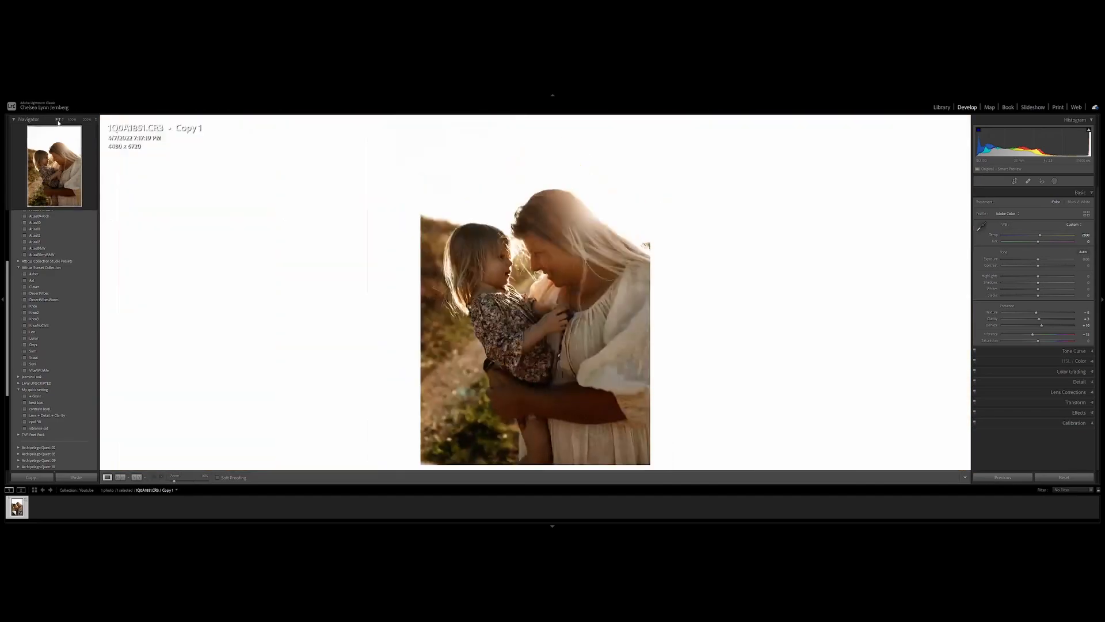
left_click(58, 119)
left_click_drag(1039, 285, 1043, 286)
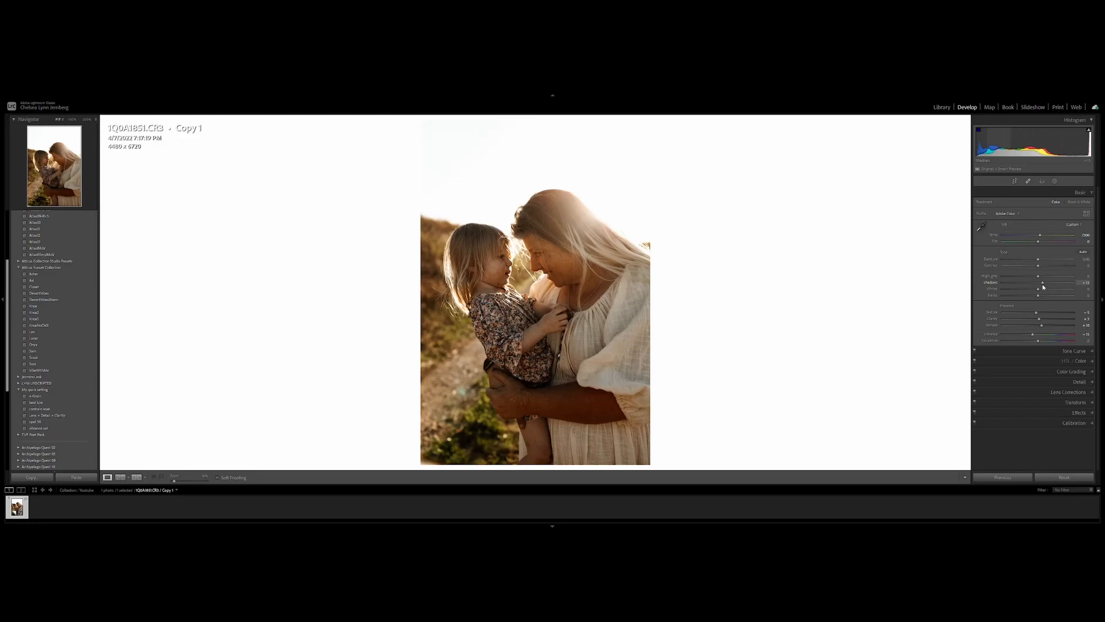
left_click_drag(1043, 286, 1050, 288)
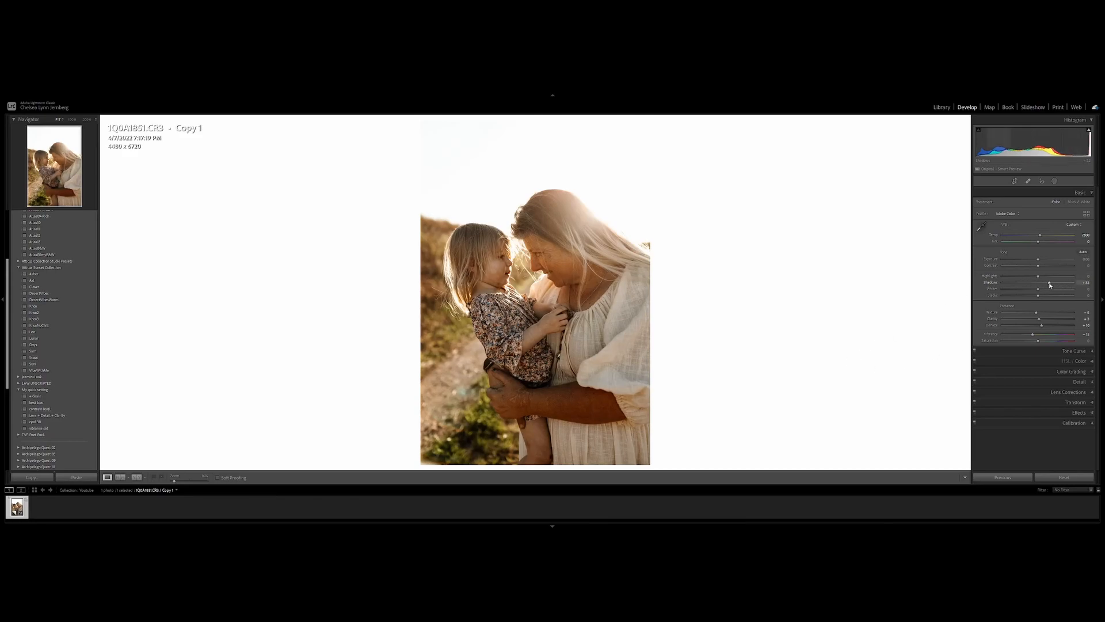
left_click_drag(1050, 285, 1089, 287)
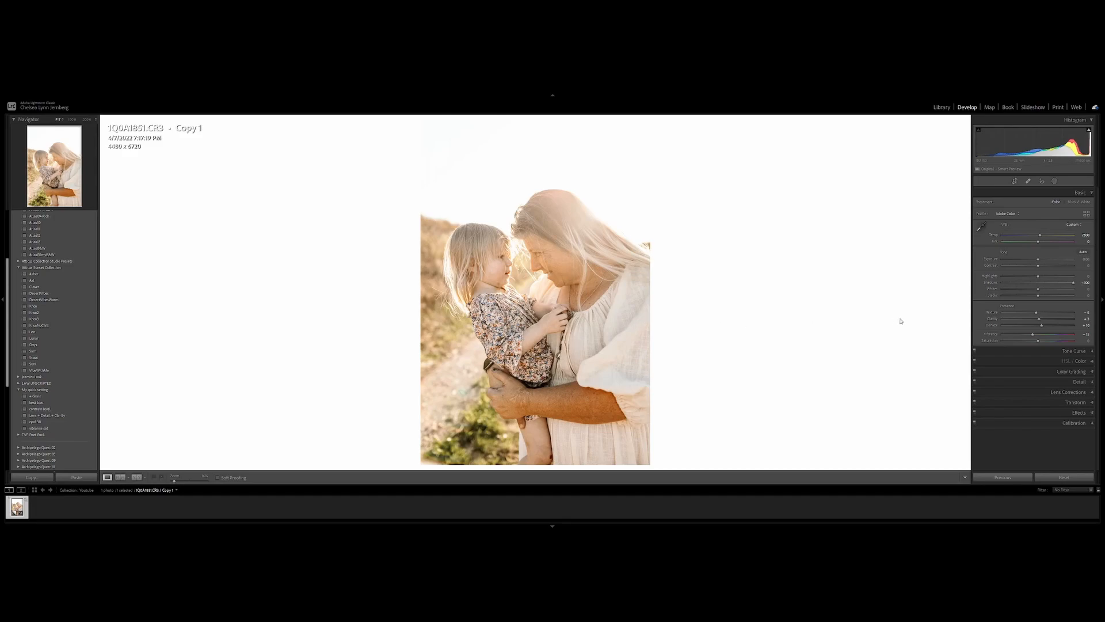
double_click(996, 283)
Step: Try Blacks at +100, try Shadows at +100 with lowered Blacks, and reset both adjustments
left_click_drag(1038, 296, 1083, 302)
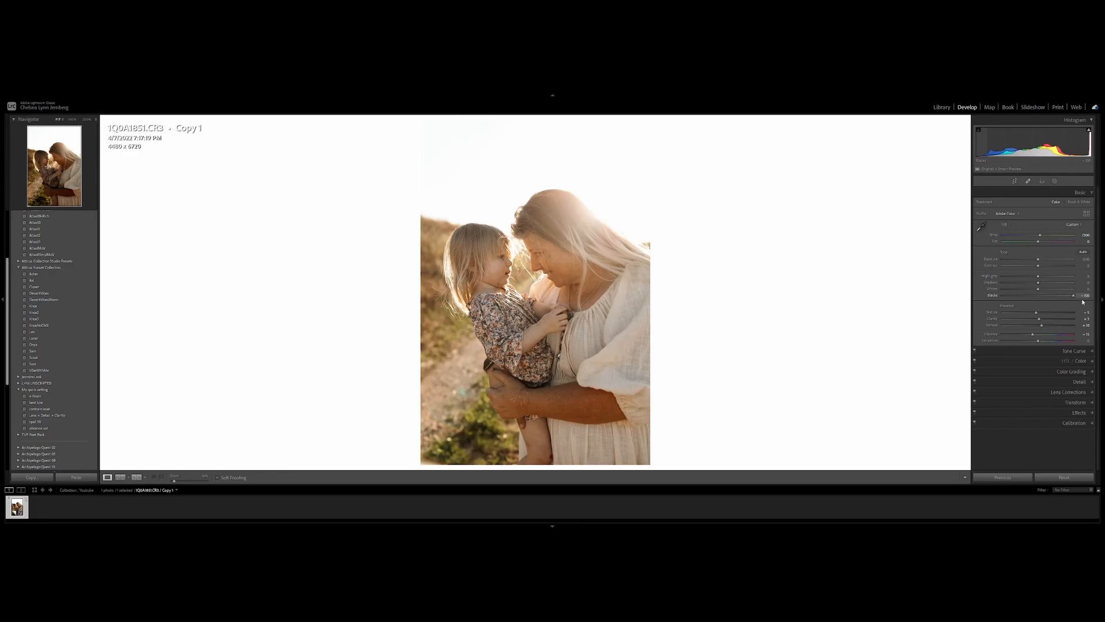
left_click_drag(1075, 301, 1039, 300)
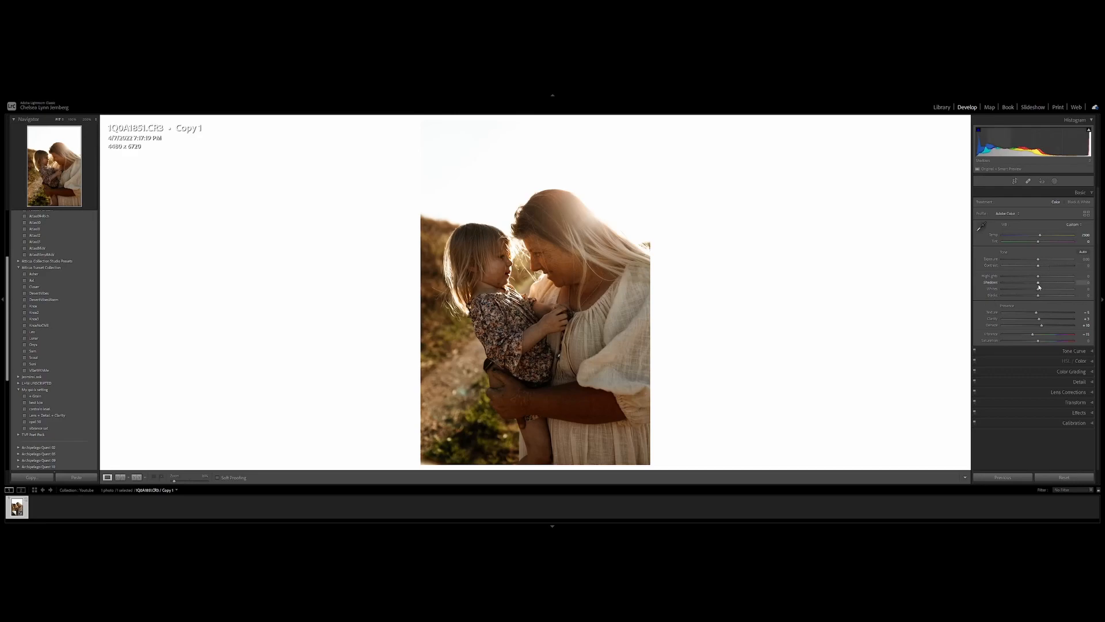
mouse_move(1039, 283)
left_mouse_down()
mouse_move(1096, 284)
mouse_move(1025, 296)
left_mouse_up()
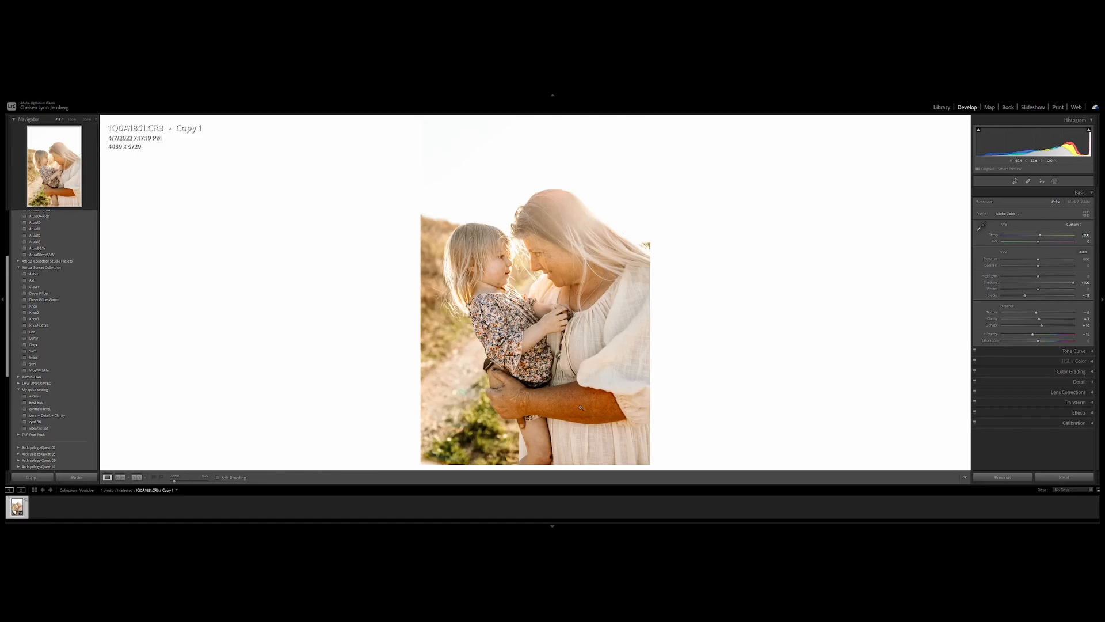
double_click(993, 296)
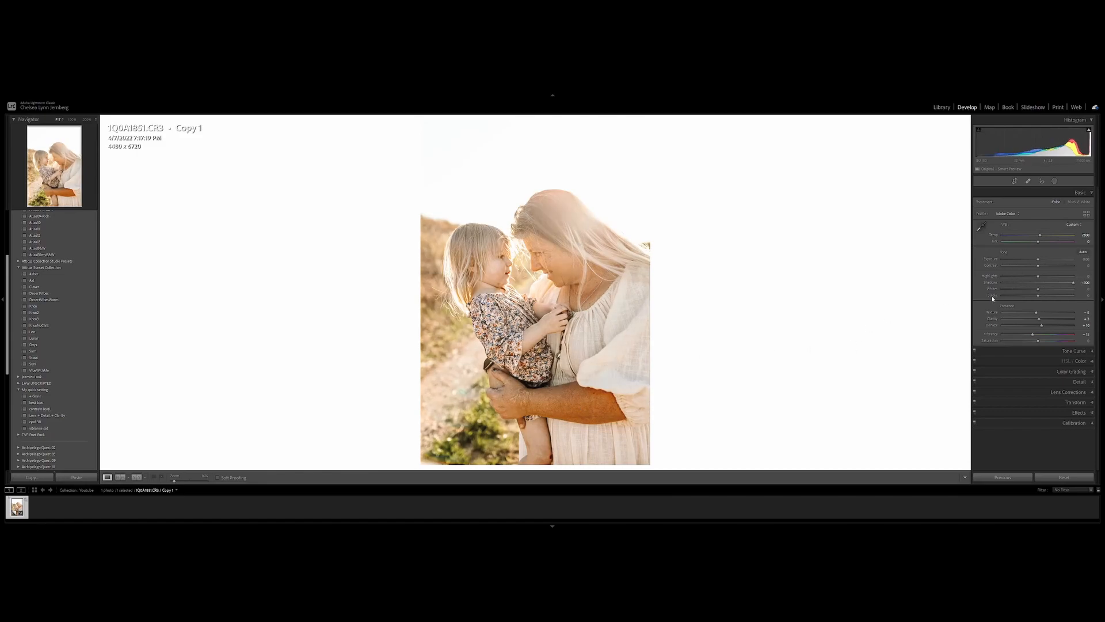
double_click(992, 284)
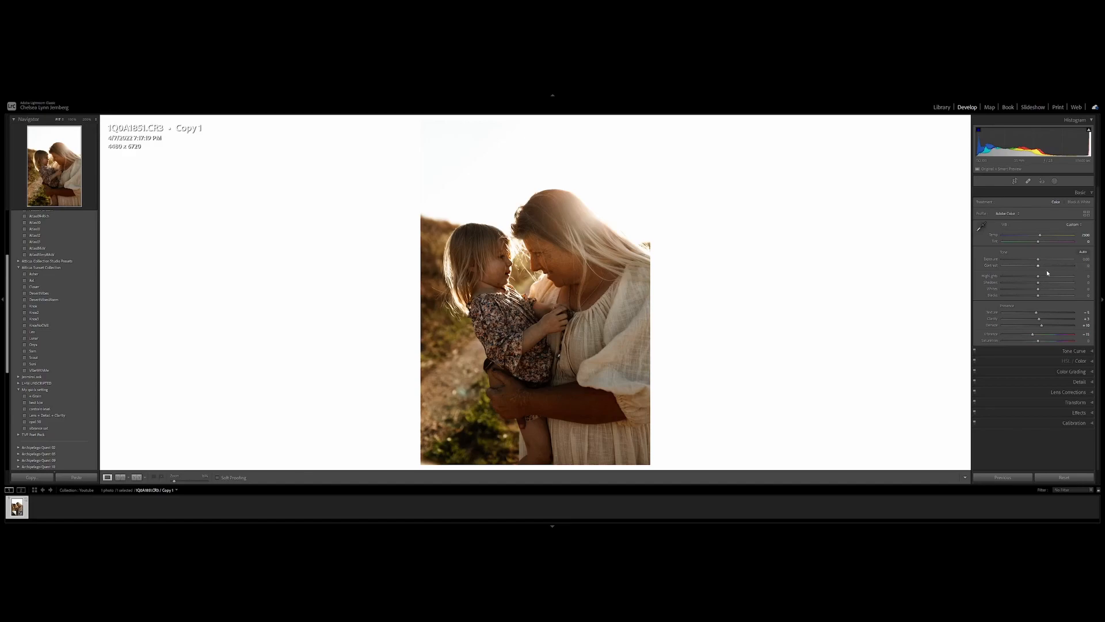
Step: Set the global Contrast to -30 and Shadows to +45
left_click(1083, 265)
type("-25")
key("Return")
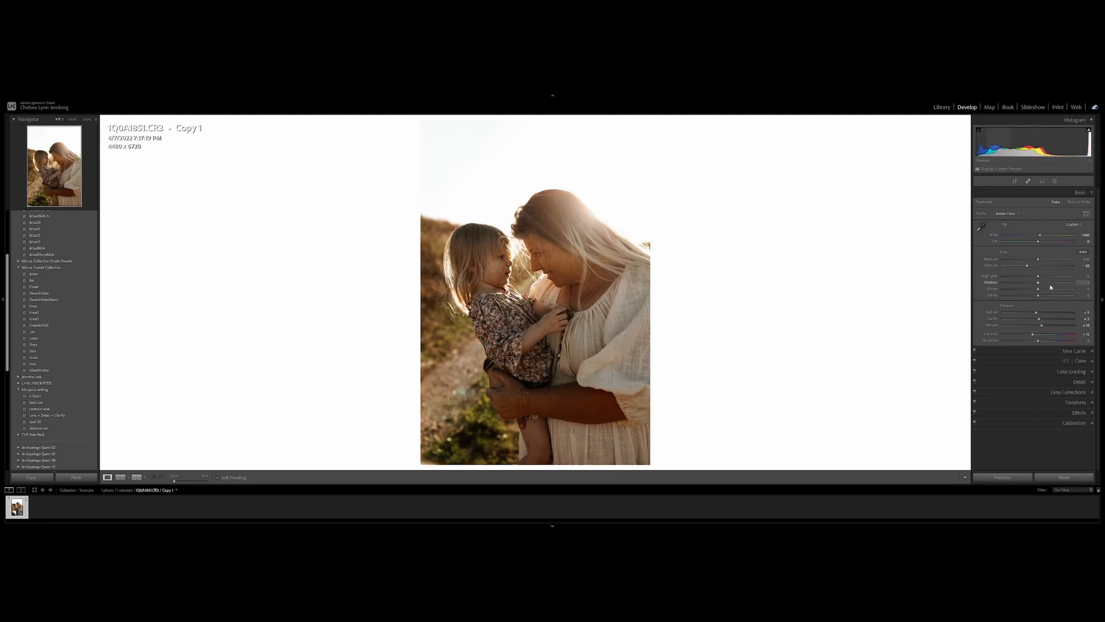
left_click(1089, 282)
type("45")
key("Return")
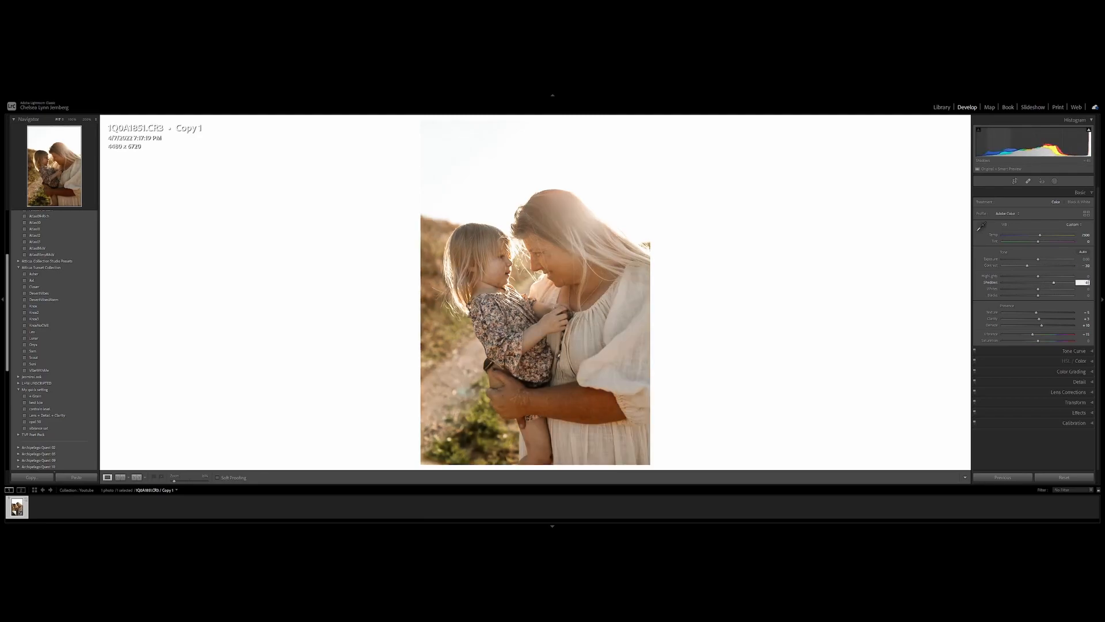
Step: Set the global Blacks to -25 after trying -20 and -40
left_click(1083, 295)
type("-20")
key("Return")
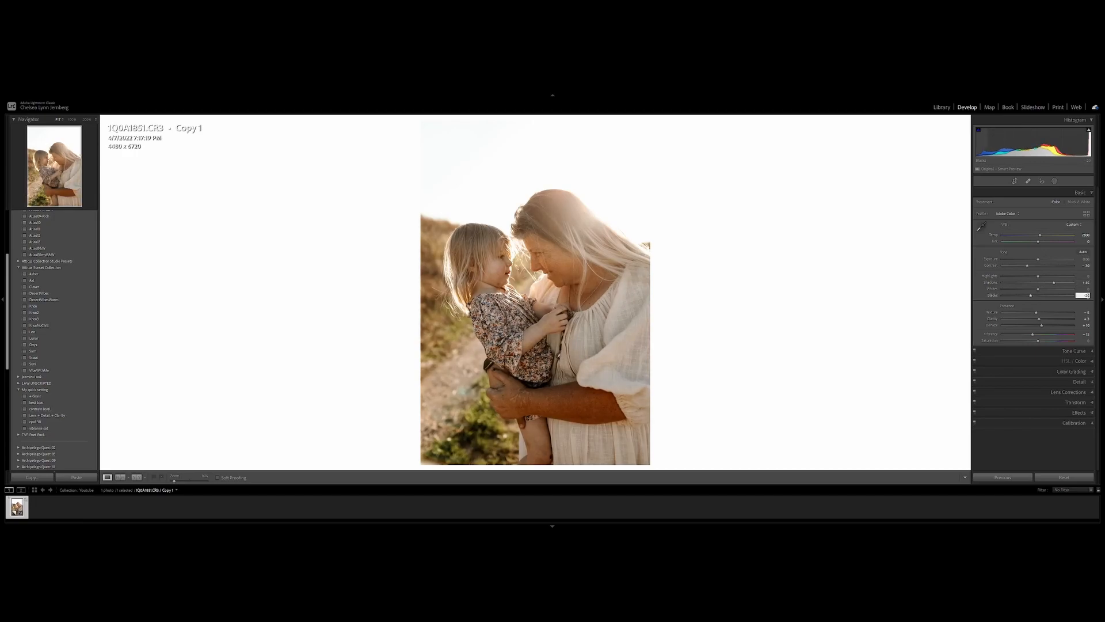
key("BackSpace")
key("BackSpace")
key("BackSpace")
type("-40")
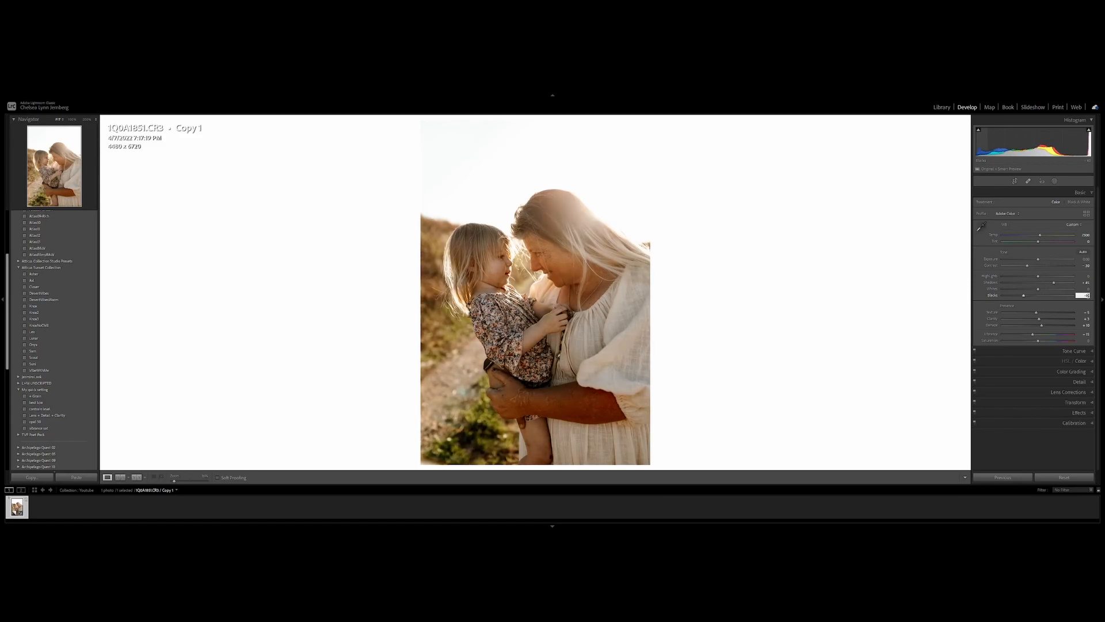
key("BackSpace")
key("BackSpace")
key("BackSpace")
type("-25")
key("Return")
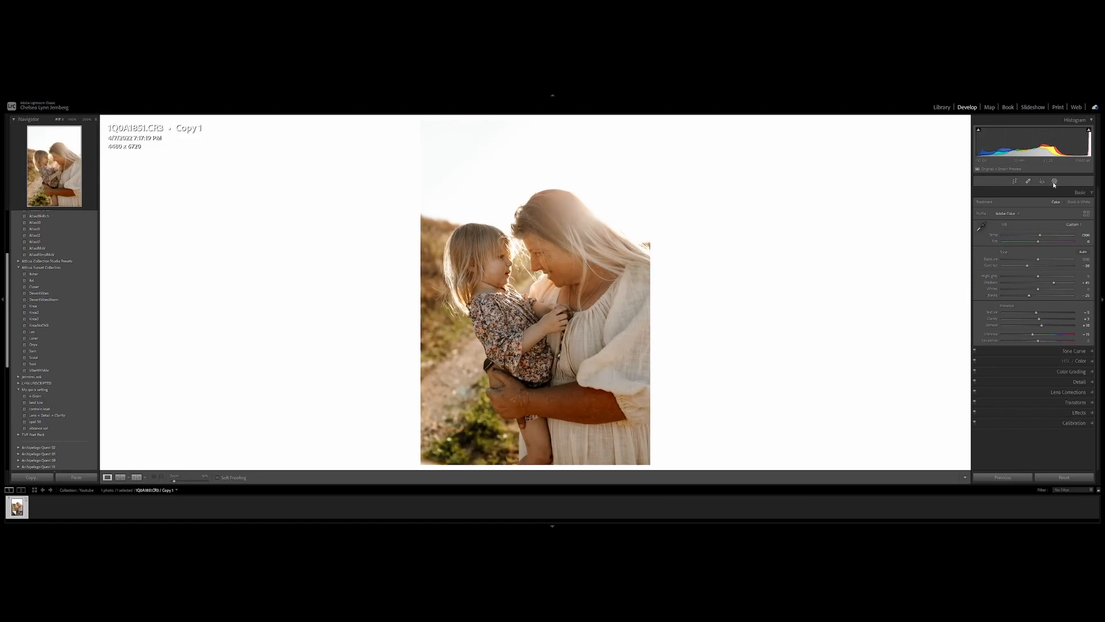
Step: Set the orange luminance to +20 and the orange saturation to 0 in the color adjustments
left_click(1093, 362)
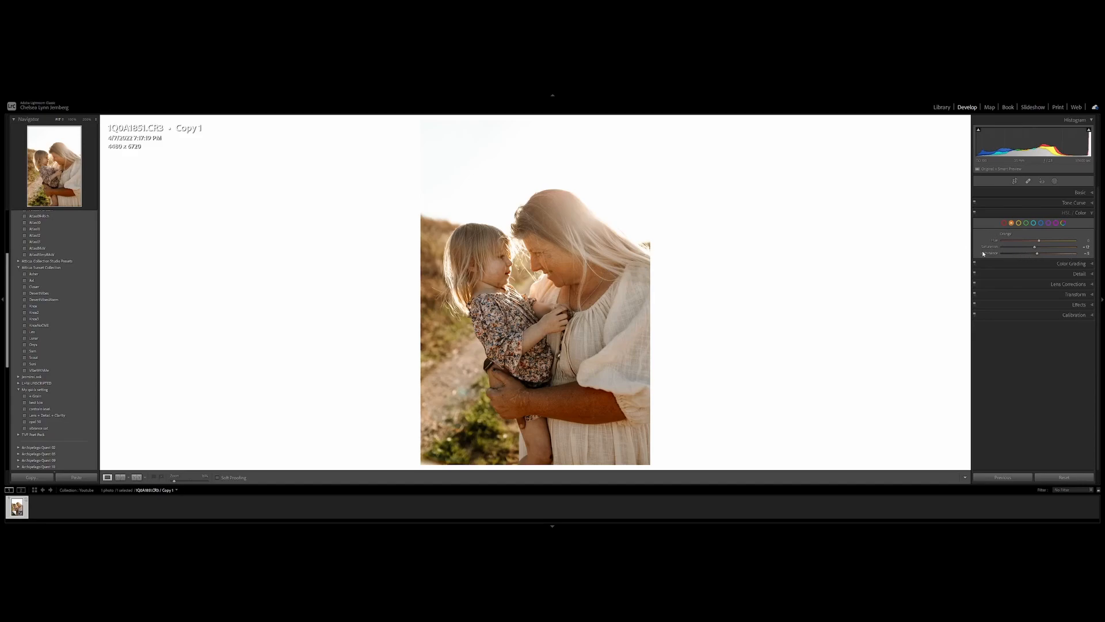
left_click(1085, 253)
type("25")
key("Return")
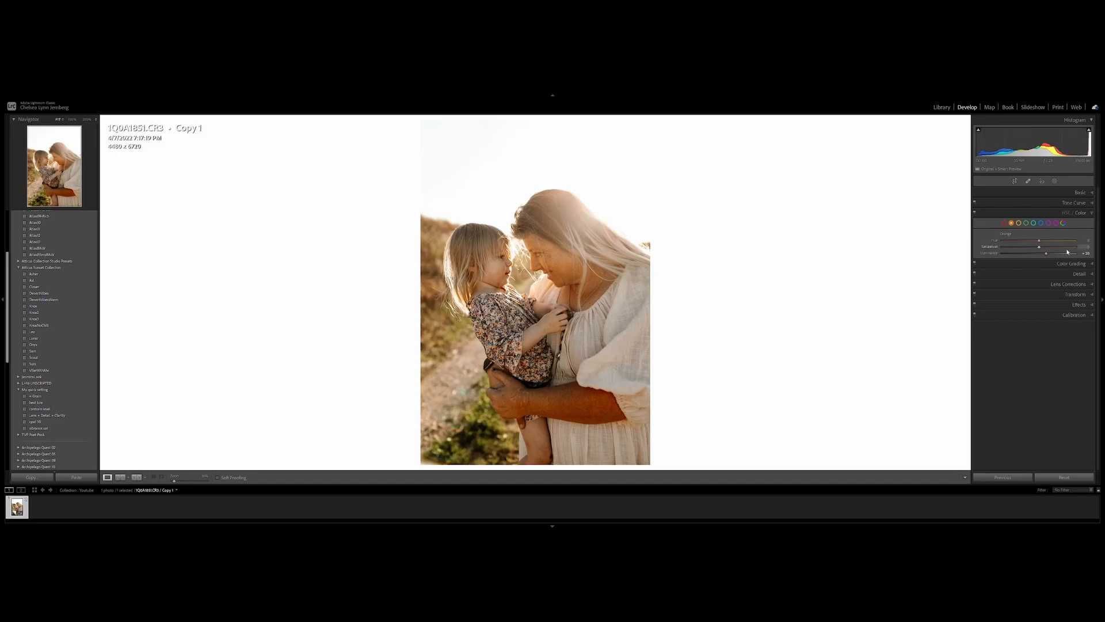
left_click(1084, 240)
key("Return")
left_click(1087, 240)
Step: Brush a mask with raised Shadows over the woman's dark forearm and hand, using an enlarged brush
key("shift+w")
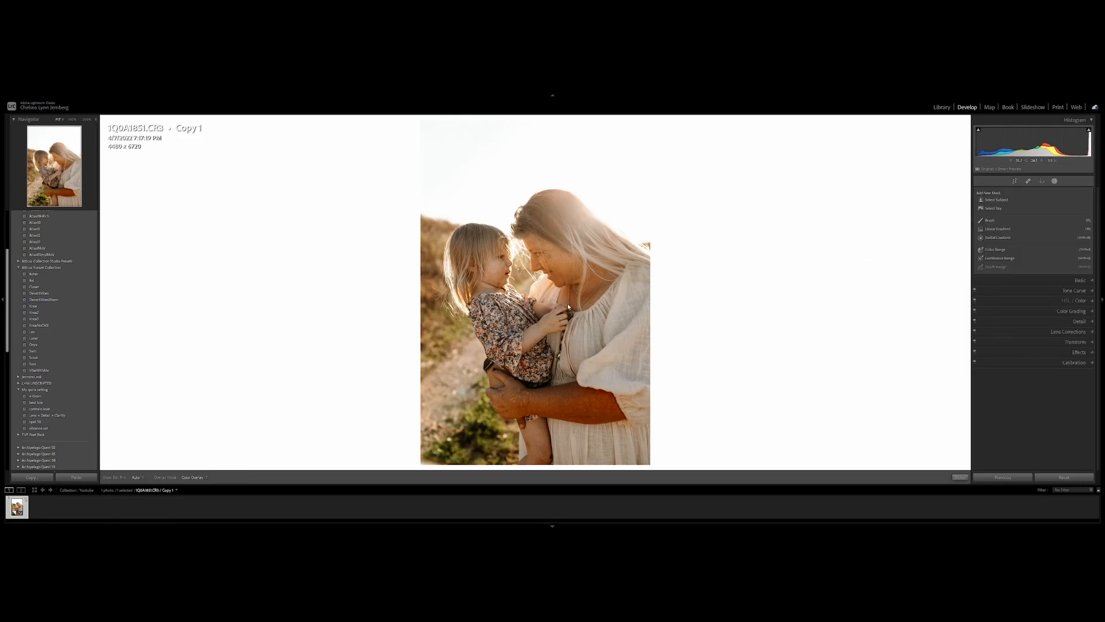
key("k")
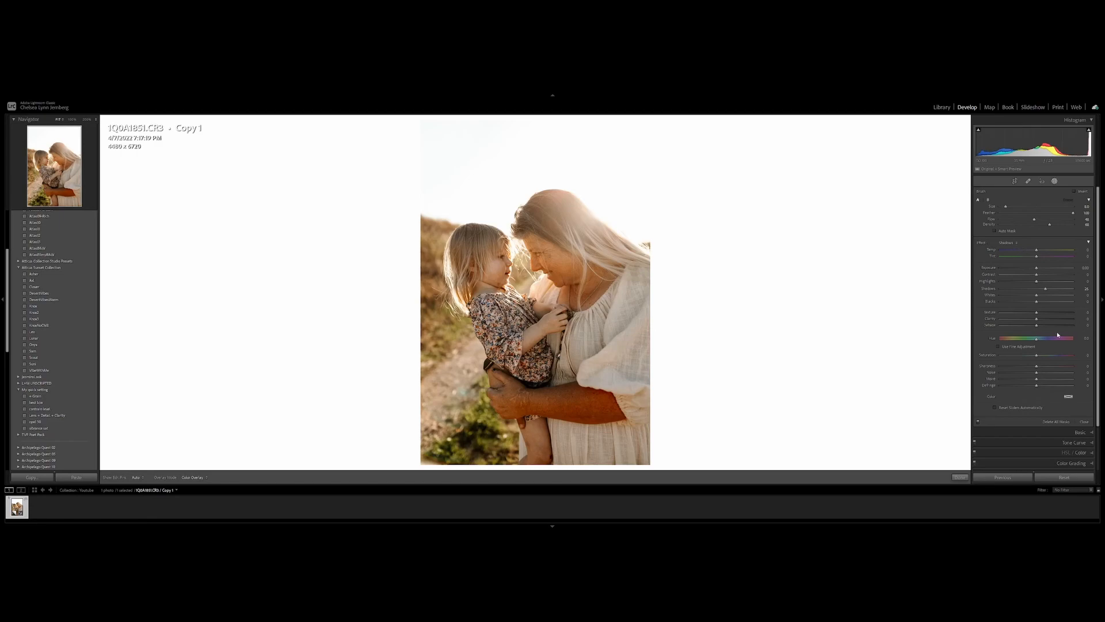
left_click_drag(1046, 291, 1060, 293)
key("bracketright")
key("h")
mouse_move(524, 390)
left_mouse_down()
mouse_move(610, 406)
mouse_move(525, 394)
mouse_move(612, 402)
left_mouse_up()
scroll(549, 420, "down", 4)
mouse_move(550, 415)
left_mouse_down()
mouse_move(538, 414)
mouse_move(619, 415)
mouse_move(525, 412)
mouse_move(506, 400)
left_mouse_up()
scroll(509, 393, "up", 5)
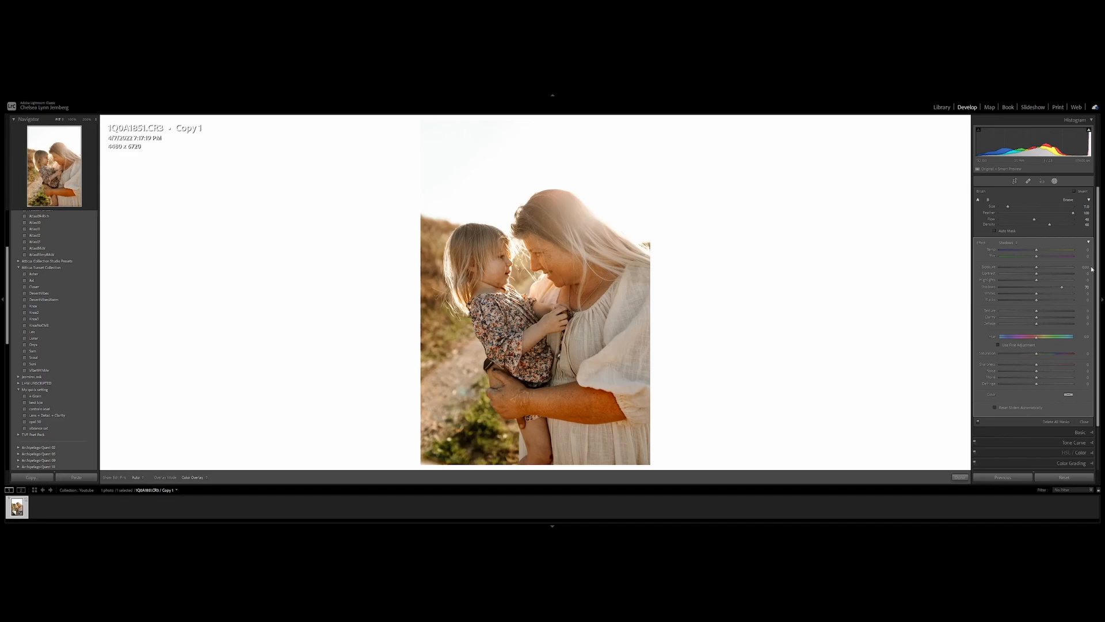
Step: Set the forearm mask's Contrast to -31 and readjust its Shadows to a moderate positive value
left_click_drag(1036, 275, 1024, 275)
double_click(993, 288)
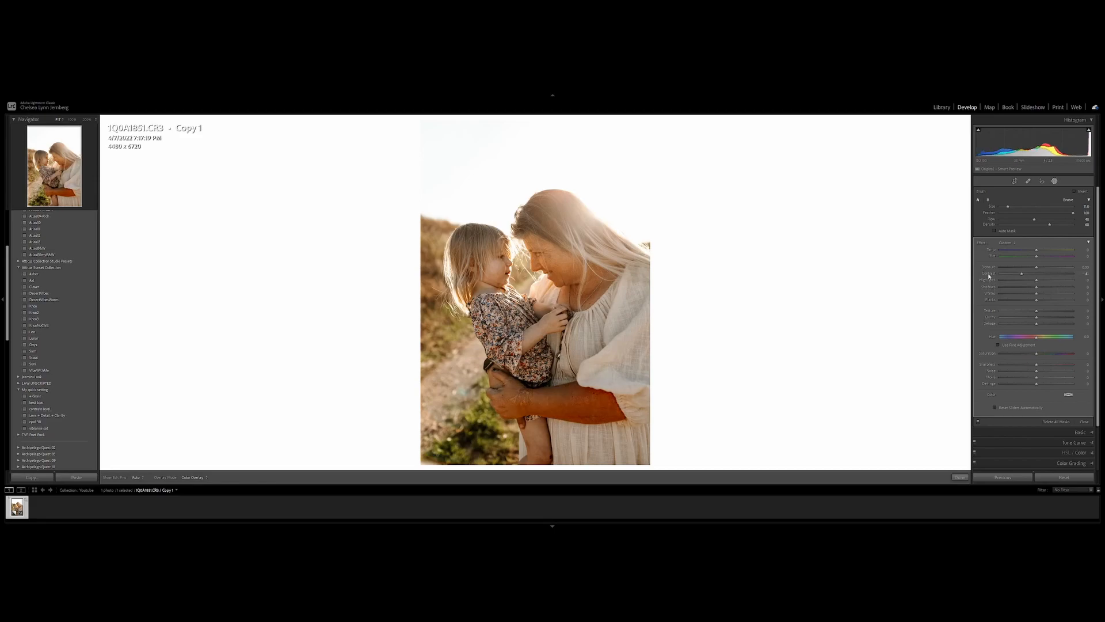
left_click_drag(1022, 275, 989, 275)
left_click(1082, 273)
type("-31")
key("Return")
left_click(1052, 287)
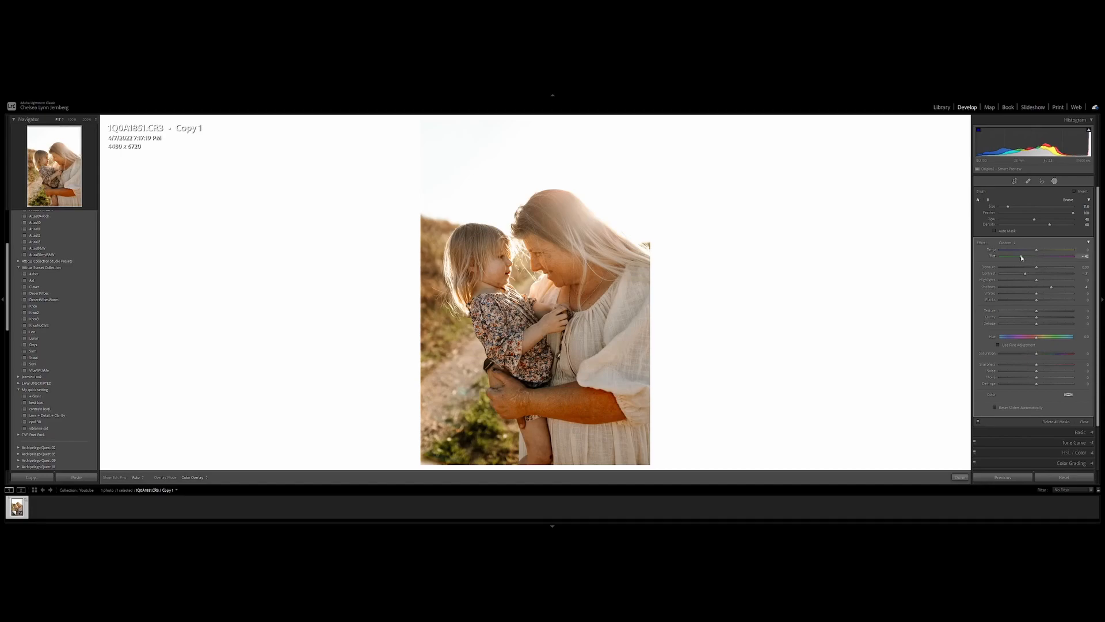
Step: Lower the forearm mask's temperature and reset its tint after trying a greener one
left_click_drag(1021, 257, 1014, 258)
left_click(1027, 251)
double_click(993, 257)
Step: Brush another mask with raised Shadows over the woman's forearm near her sleeve, using a reduced brush size
mouse_move(972, 396)
left_mouse_down()
mouse_move(710, 380)
mouse_move(595, 309)
mouse_move(567, 272)
left_mouse_up()
key("k")
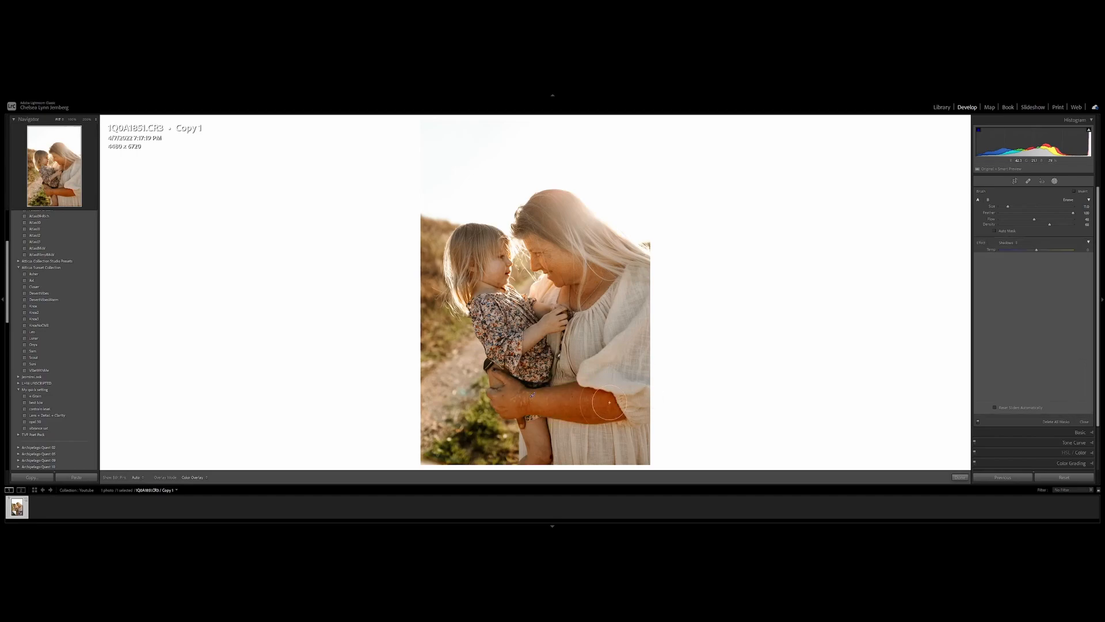
scroll(600, 404, "down", 4)
key("h")
key("alt")
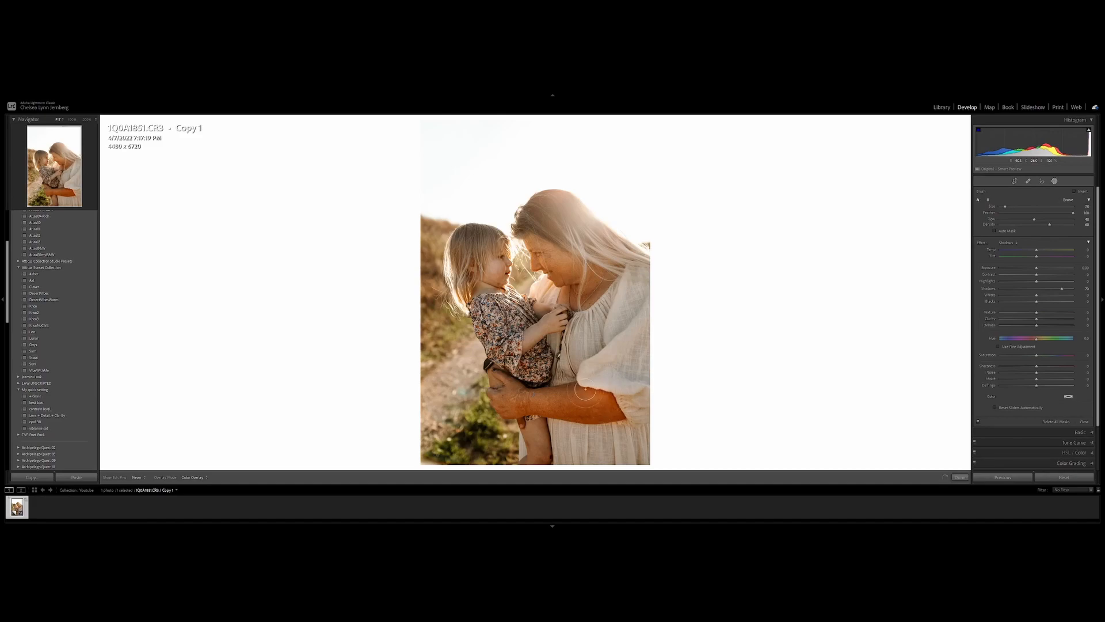
mouse_move(596, 413)
left_mouse_down()
mouse_move(571, 411)
mouse_move(588, 417)
left_mouse_up()
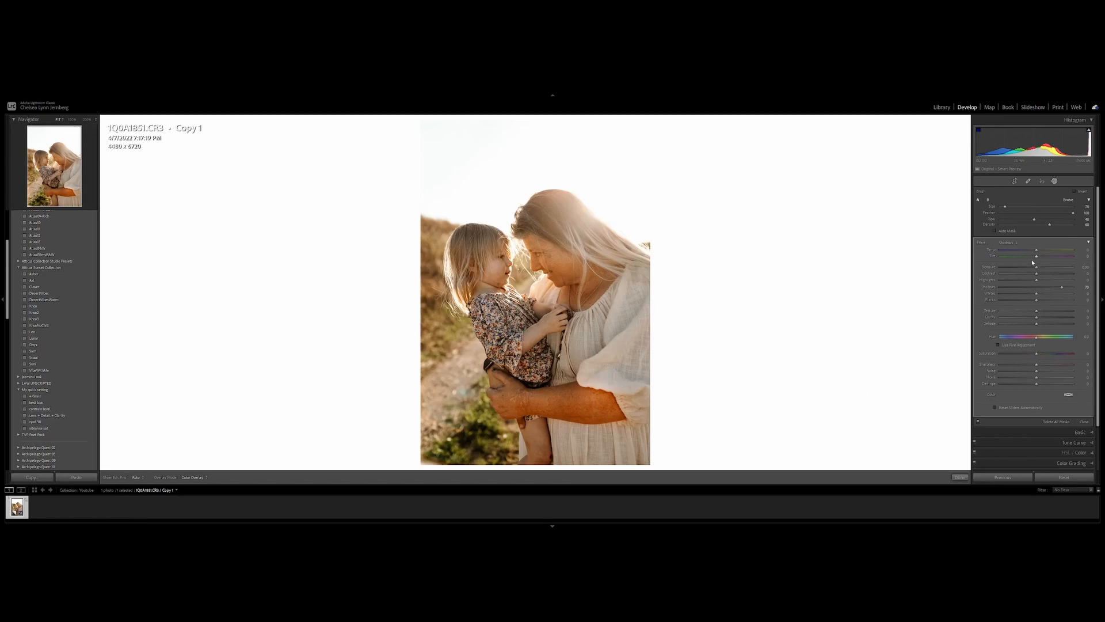
Step: Lower the temperature and tint of the mask near the sleeve and finish the local adjustment
left_click_drag(1036, 251, 1015, 254)
left_click_drag(1031, 258, 1027, 259)
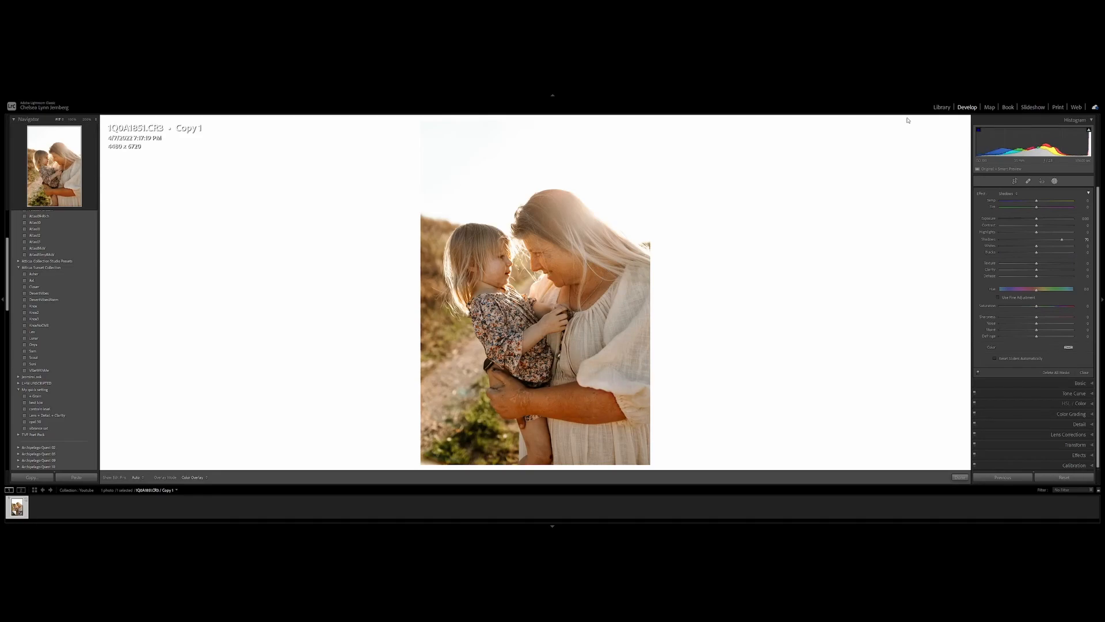
key("shift+w")
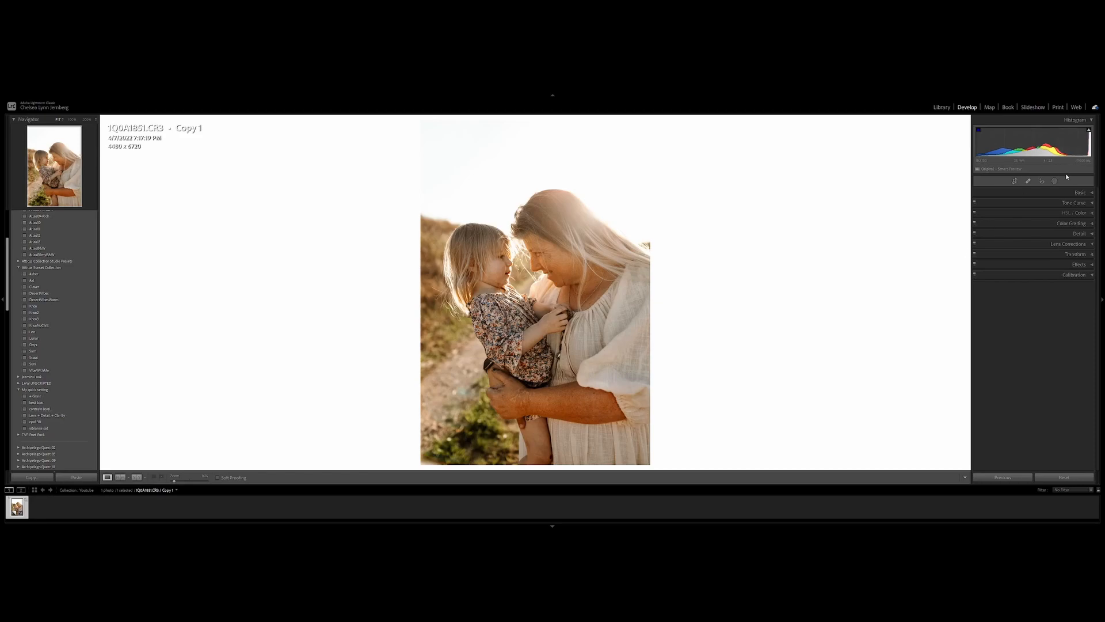
Step: Brush a further mask across the woman's hand and forearm with an enlarged brush and reduce its Shadows to a small positive value
key("k")
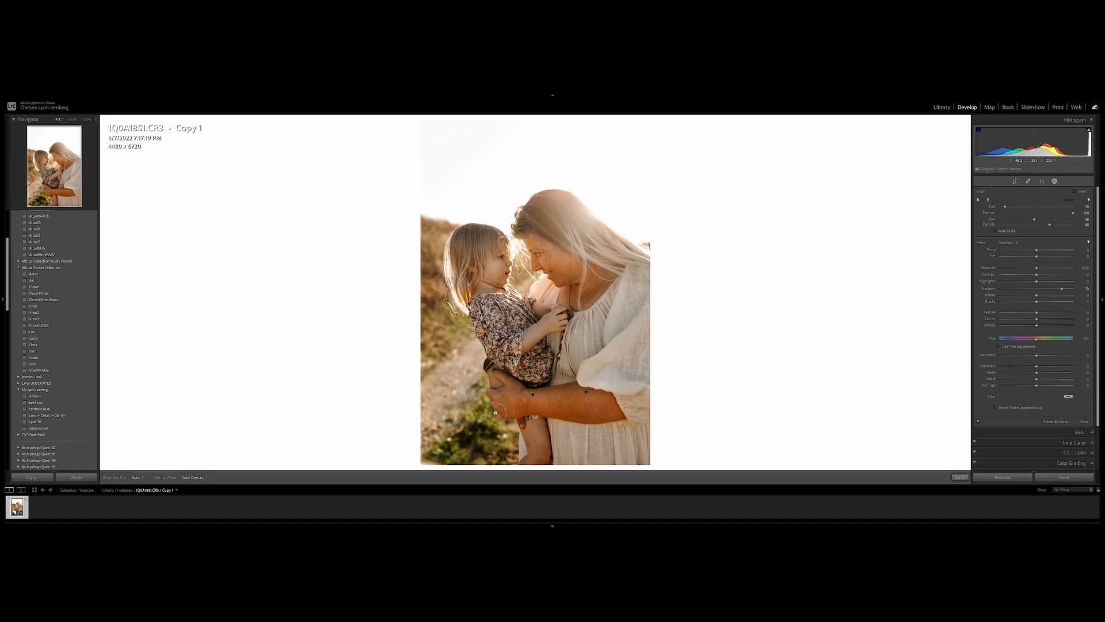
scroll(510, 402, "up", 5)
mouse_move(514, 399)
left_mouse_down()
mouse_move(602, 402)
mouse_move(568, 412)
mouse_move(532, 399)
mouse_move(582, 390)
mouse_move(575, 435)
left_mouse_up()
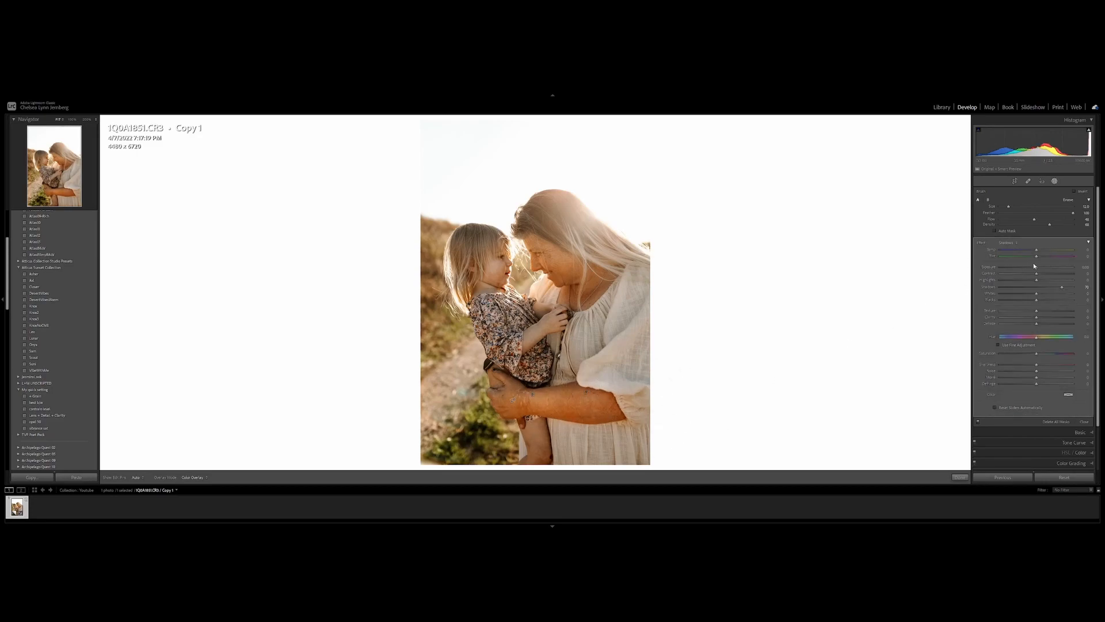
left_click_drag(1061, 288, 1047, 293)
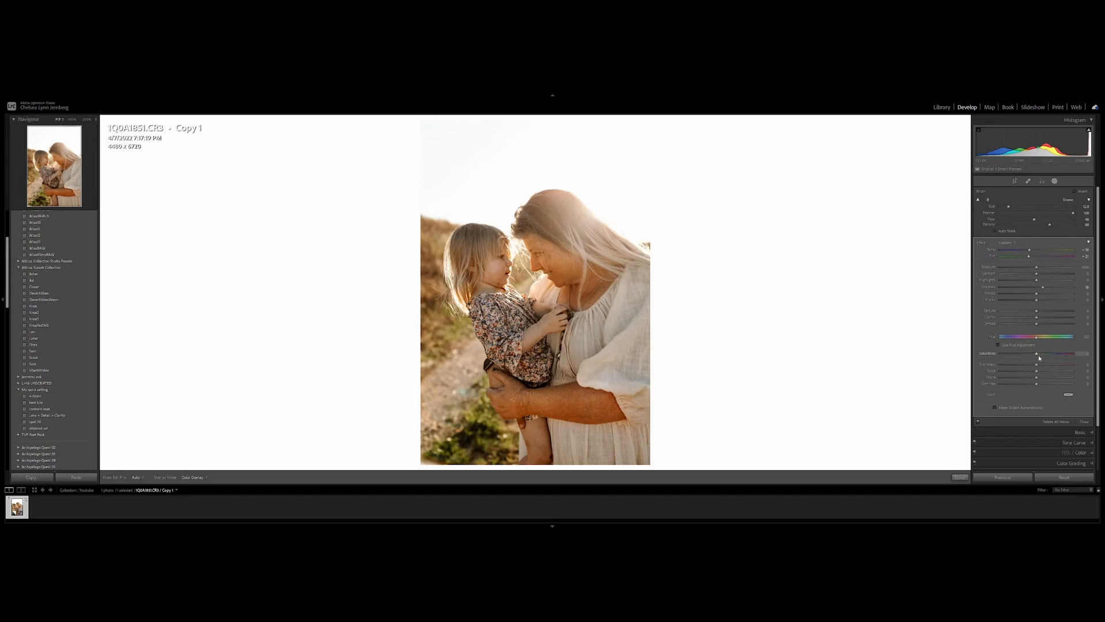
Step: Reduce the new arm mask's Saturation to -42 and give the mask an orange color tint
left_click_drag(1037, 354, 1029, 356)
left_click_drag(1028, 357, 1025, 355)
left_click(978, 406)
left_click_drag(1005, 436, 1050, 437)
left_click_drag(1022, 356, 1020, 357)
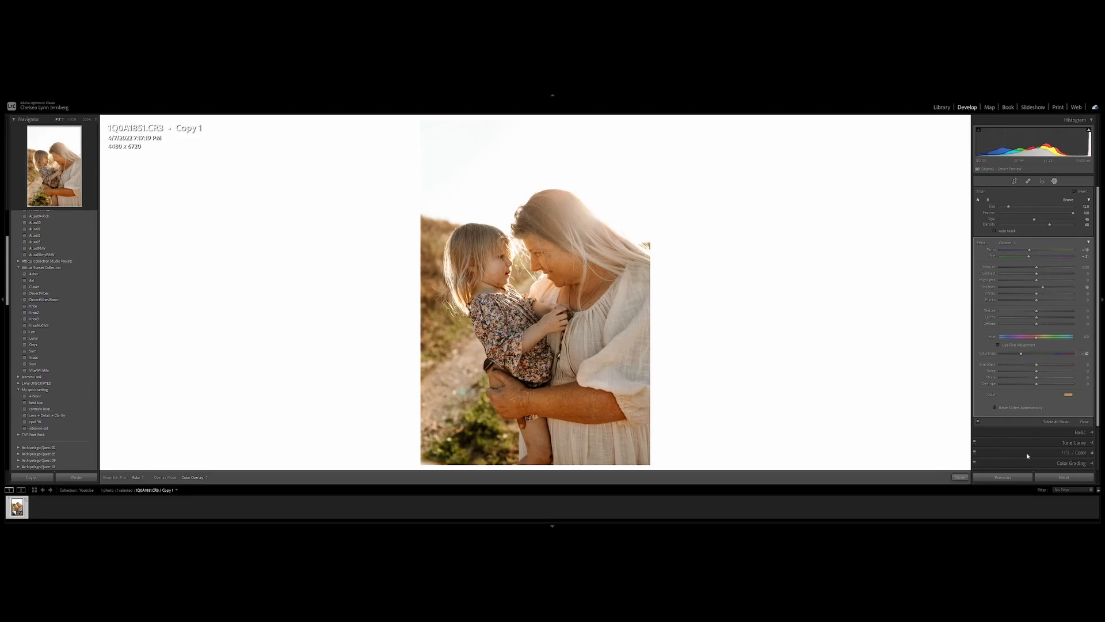